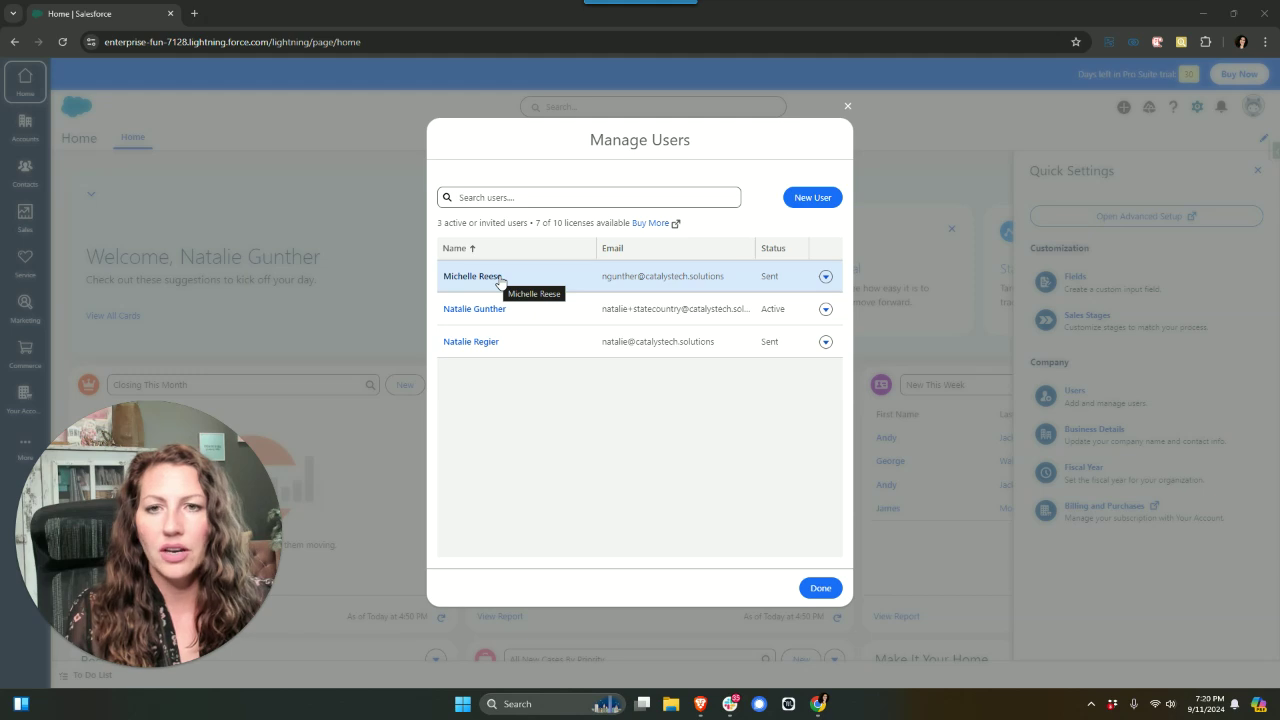
- Open the first user in the Manage Users list and go to that user's advanced edit page, keeping the user active
click(498, 277)
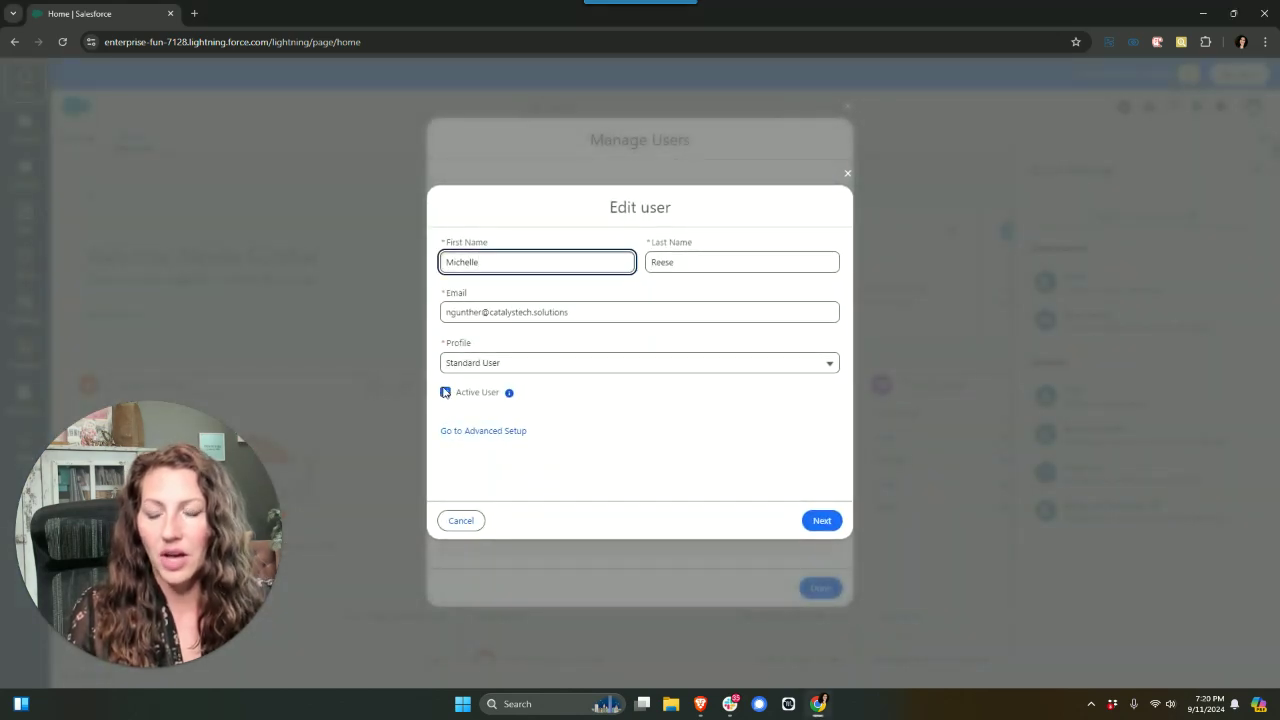
click(445, 395)
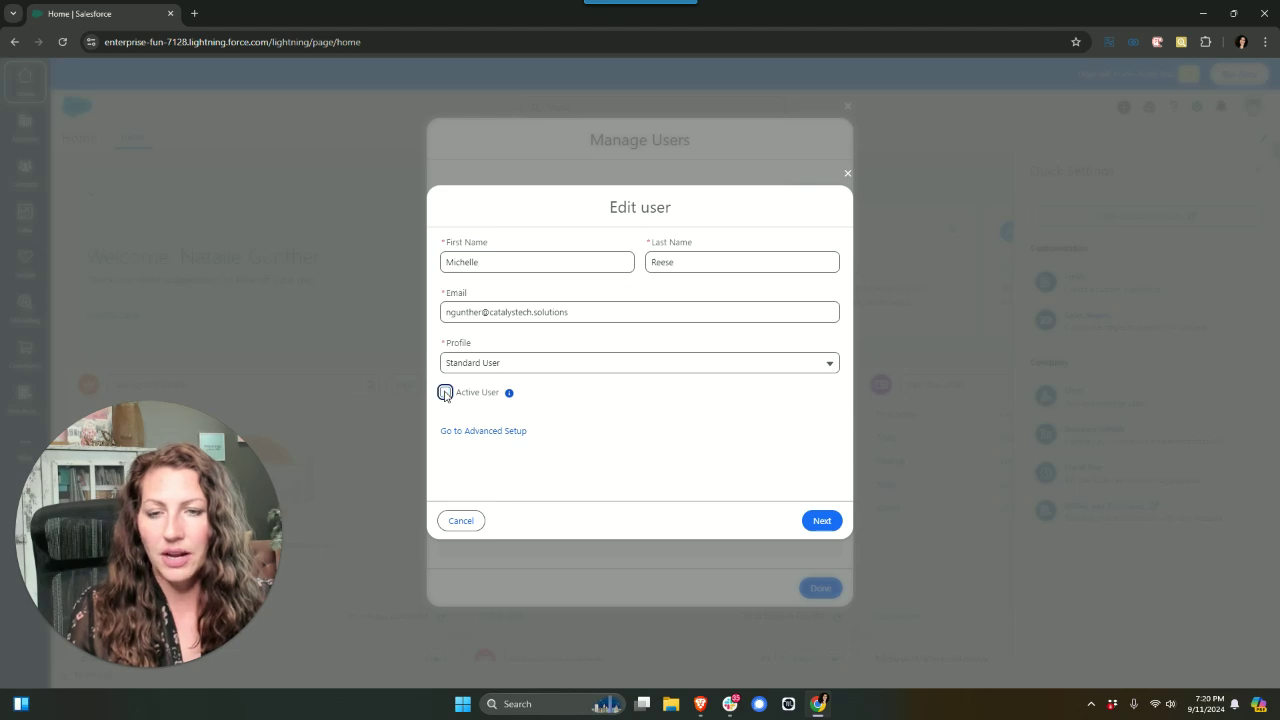
click(445, 395)
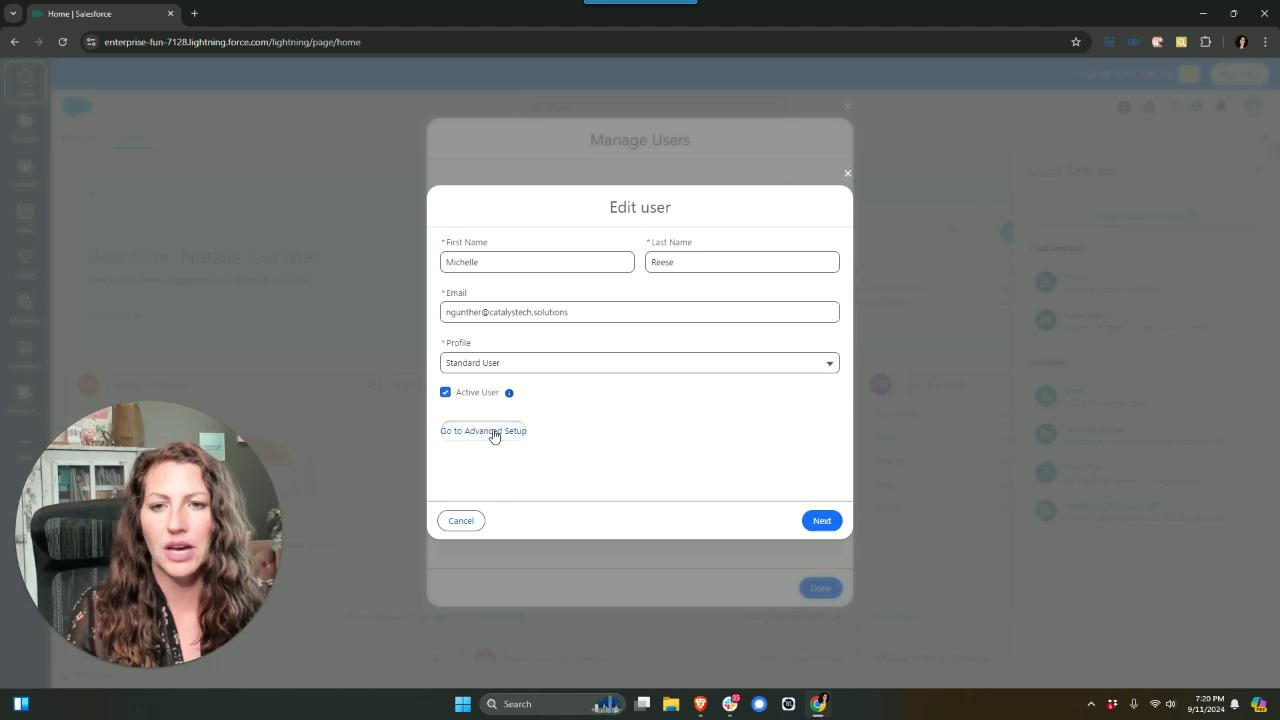
click(494, 433)
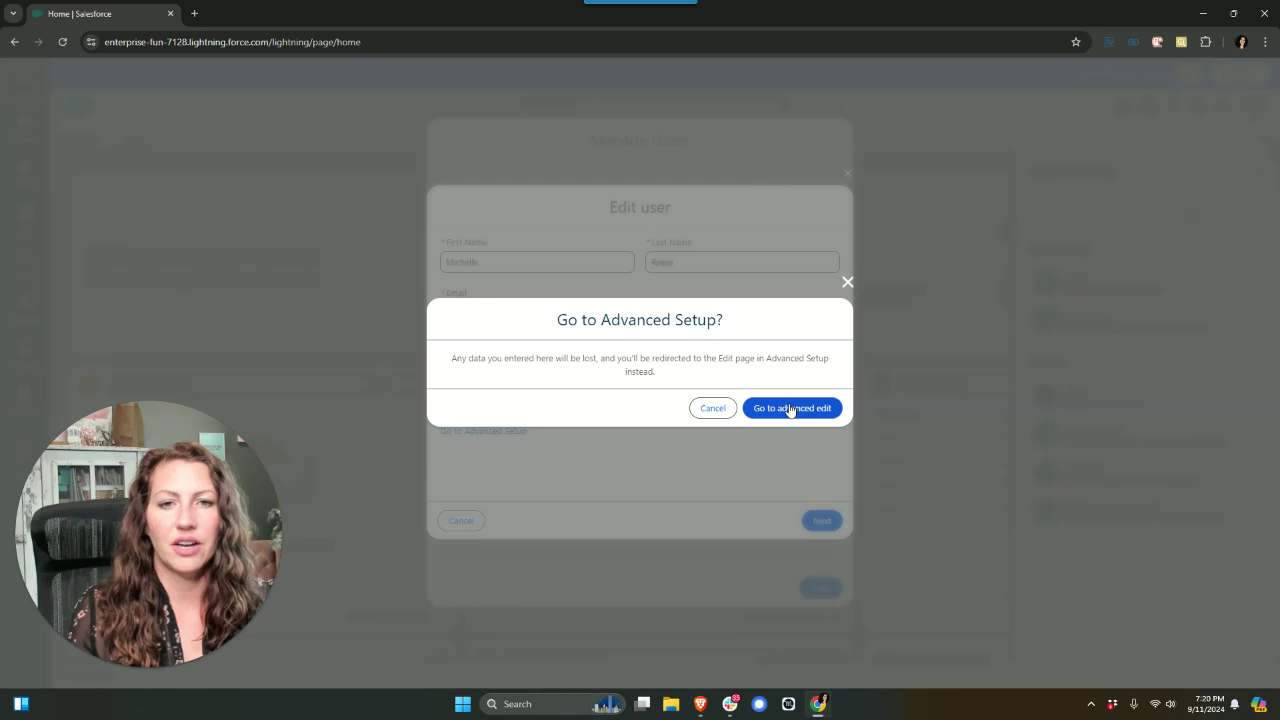
click(791, 408)
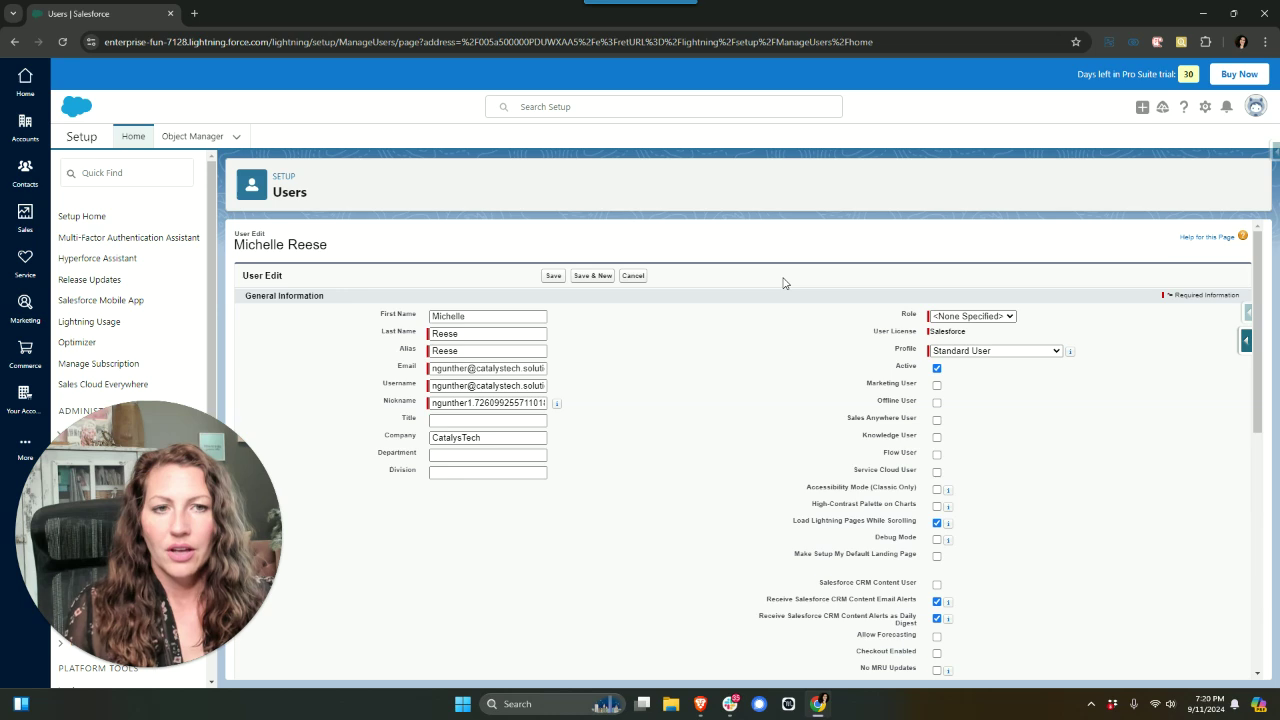
- Examine the user edit form from the general information and Alias through the mailing address and locale settings to the approver settings and Manager field
scroll(783, 283, down, 1)
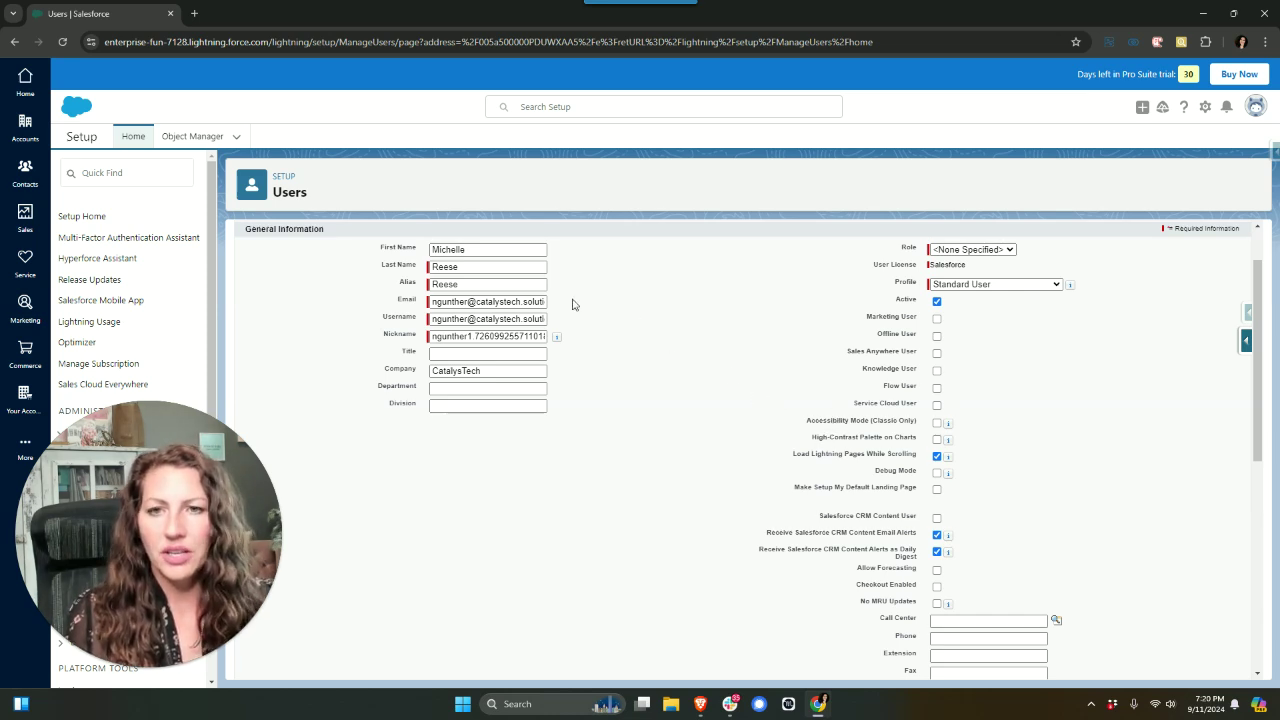
click(435, 285)
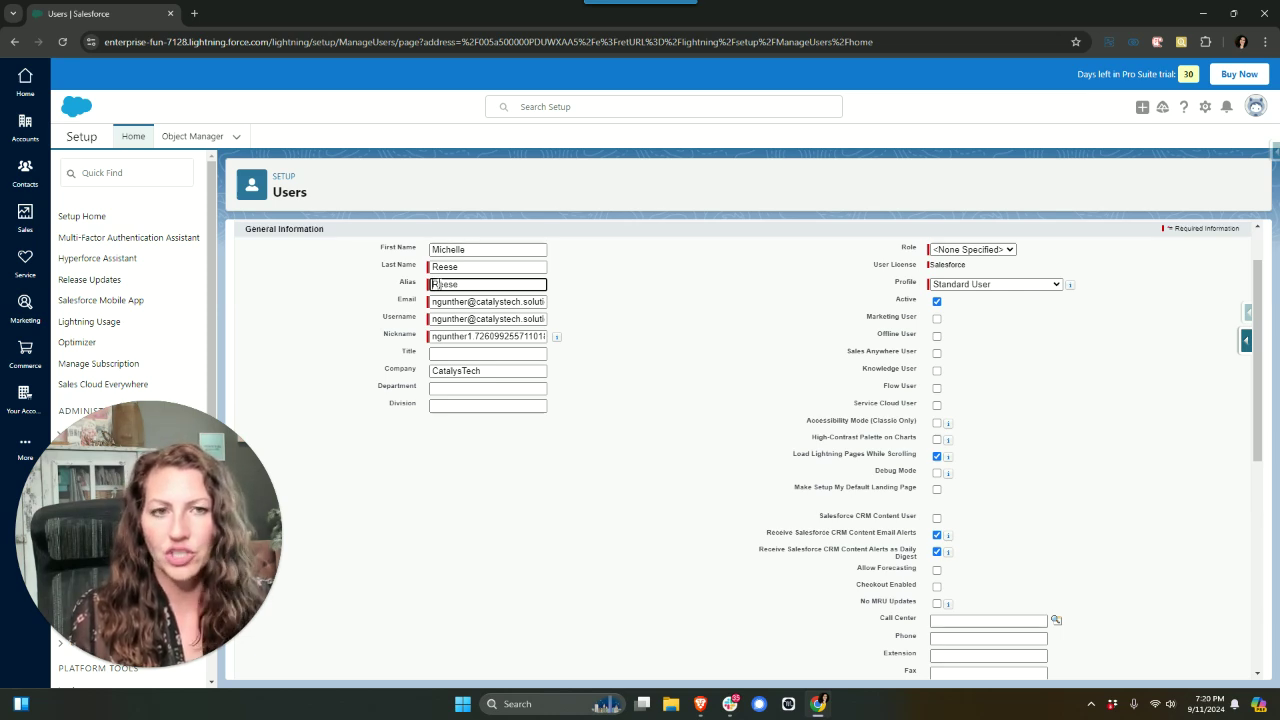
scroll(667, 302, down, 1)
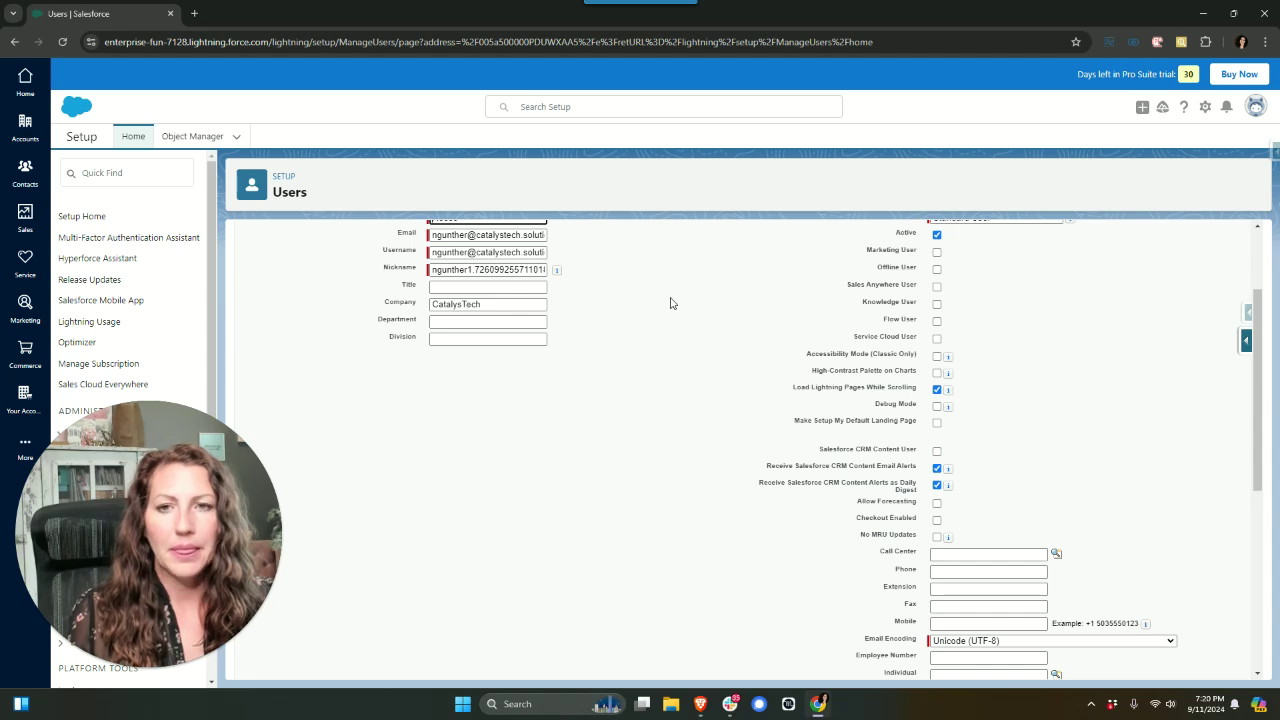
scroll(675, 304, down, 5)
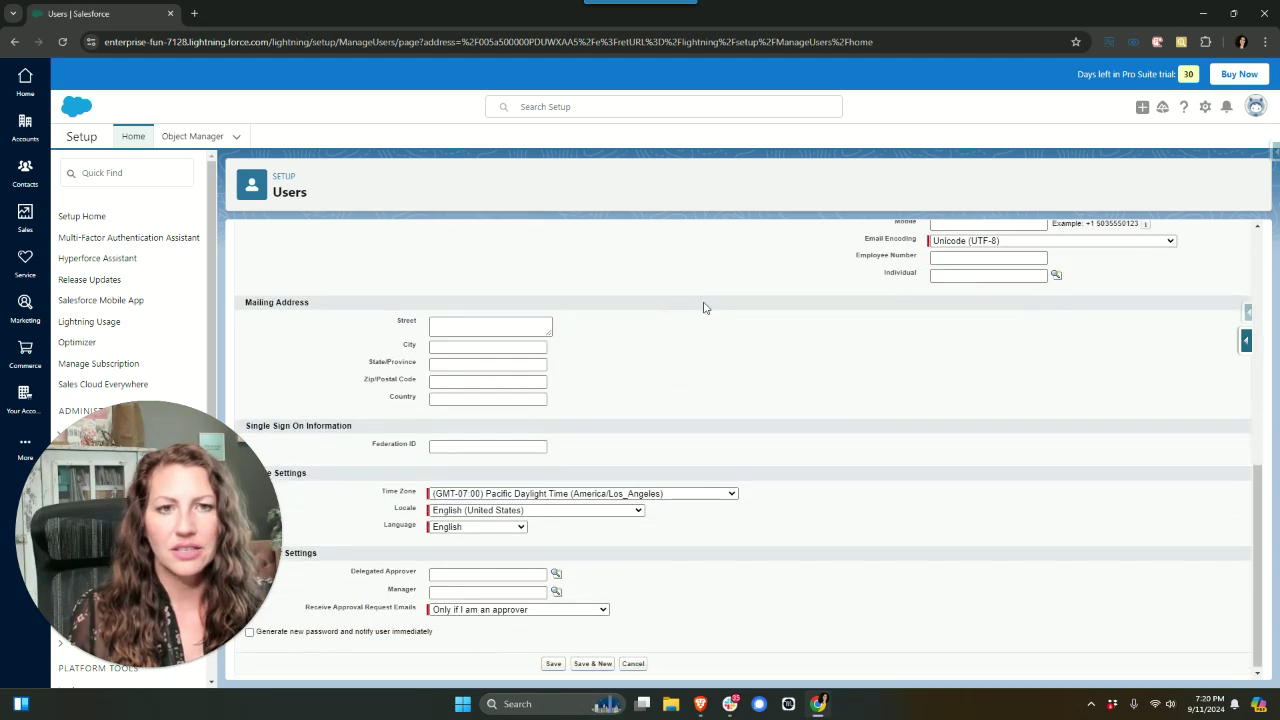
scroll(850, 340, up, 2)
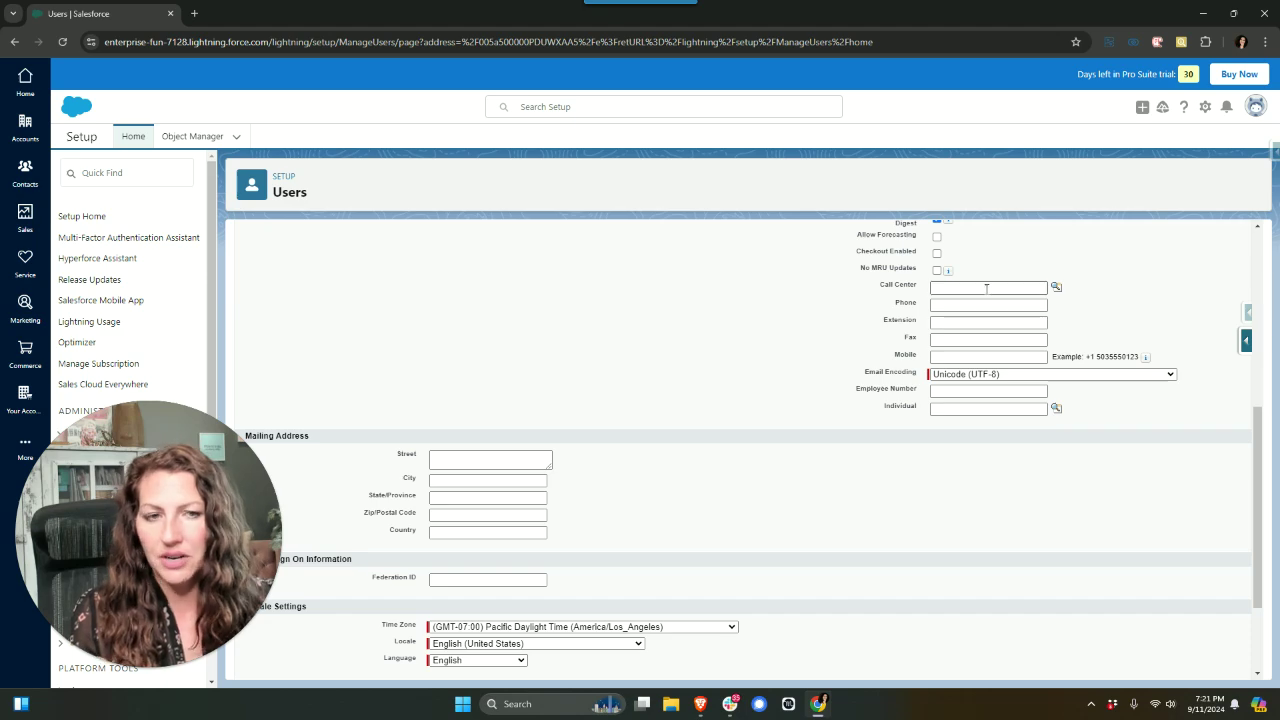
scroll(956, 391, down, 2)
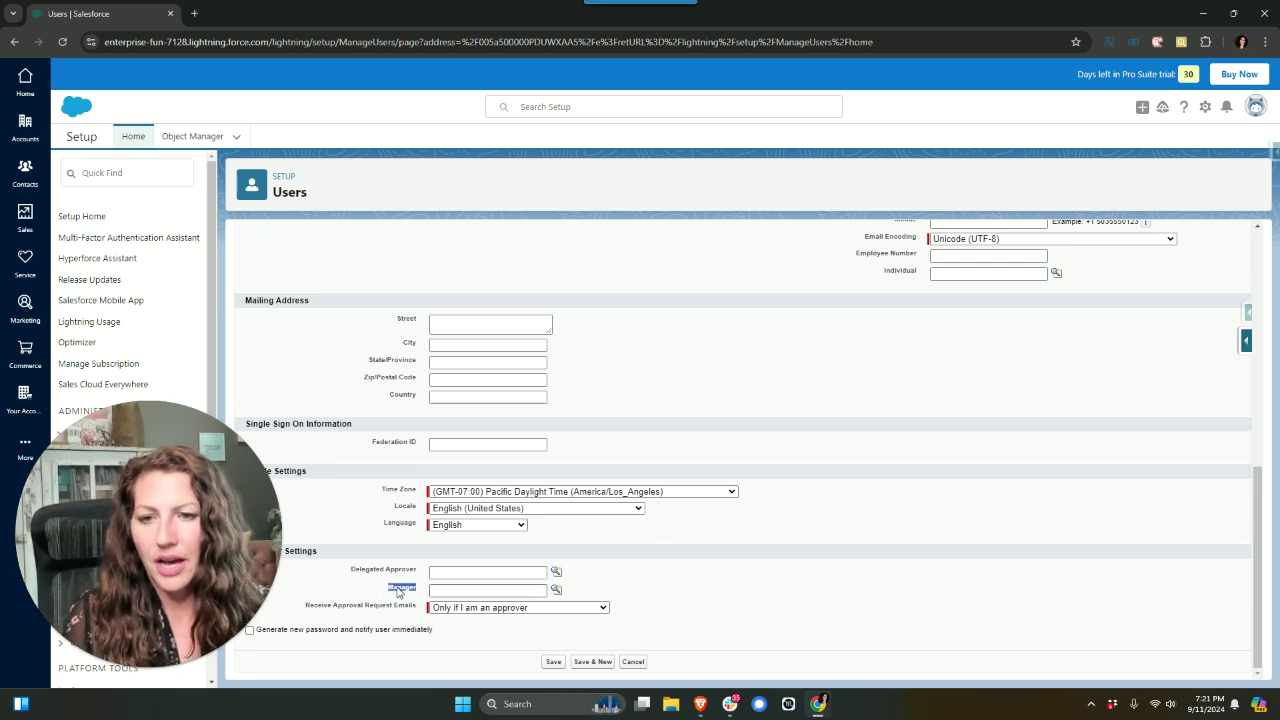
click(400, 590)
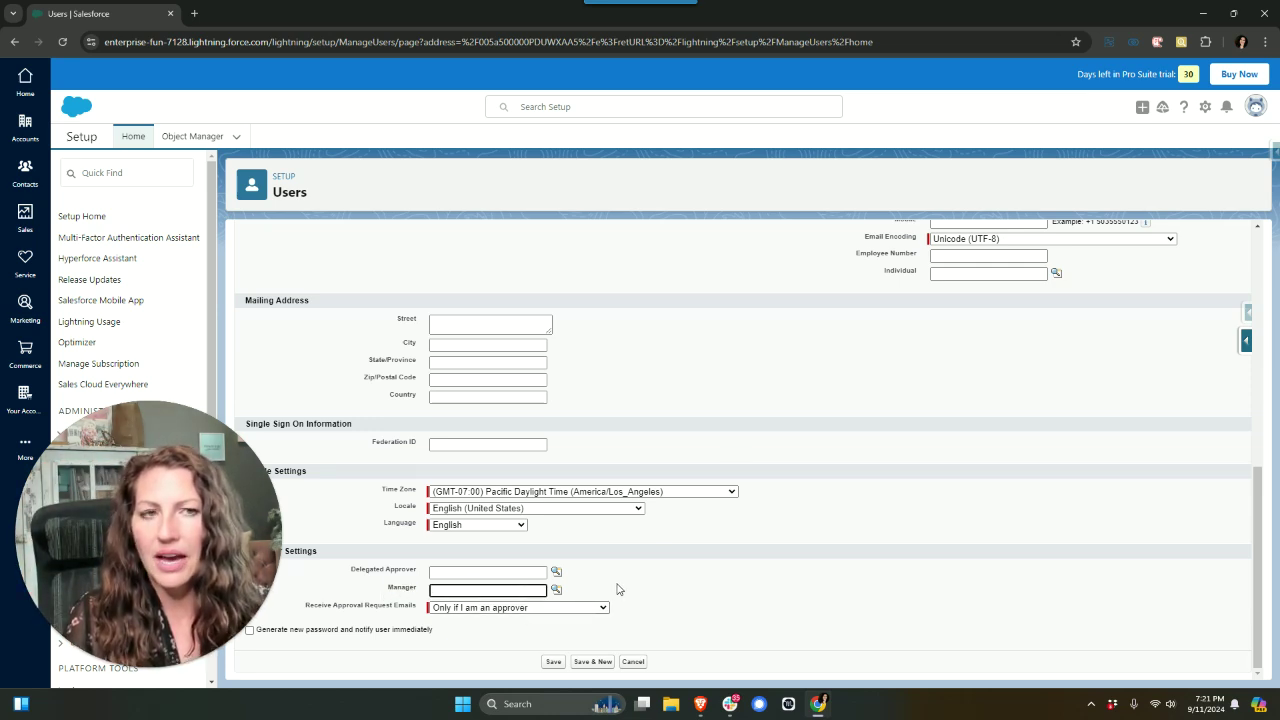
click(617, 589)
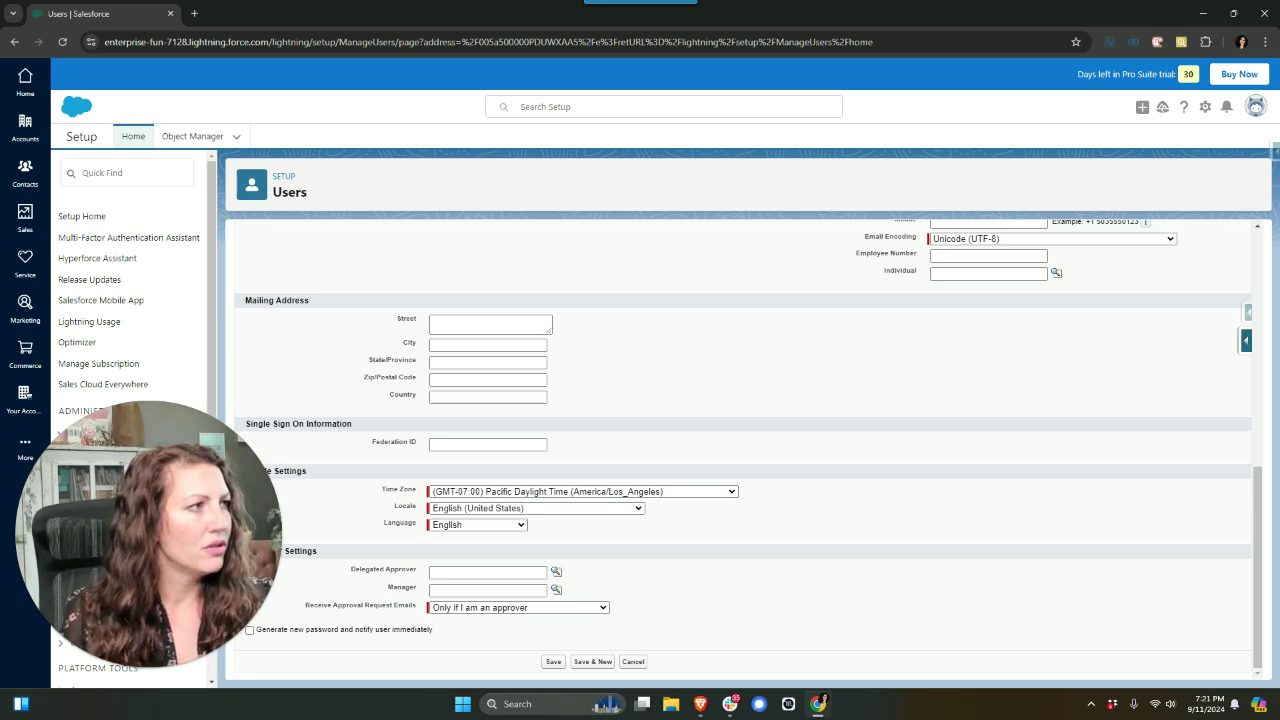
- Look at the Time Zone options in the locale settings, and leave the user edit form without saving
key(alt+Tab)
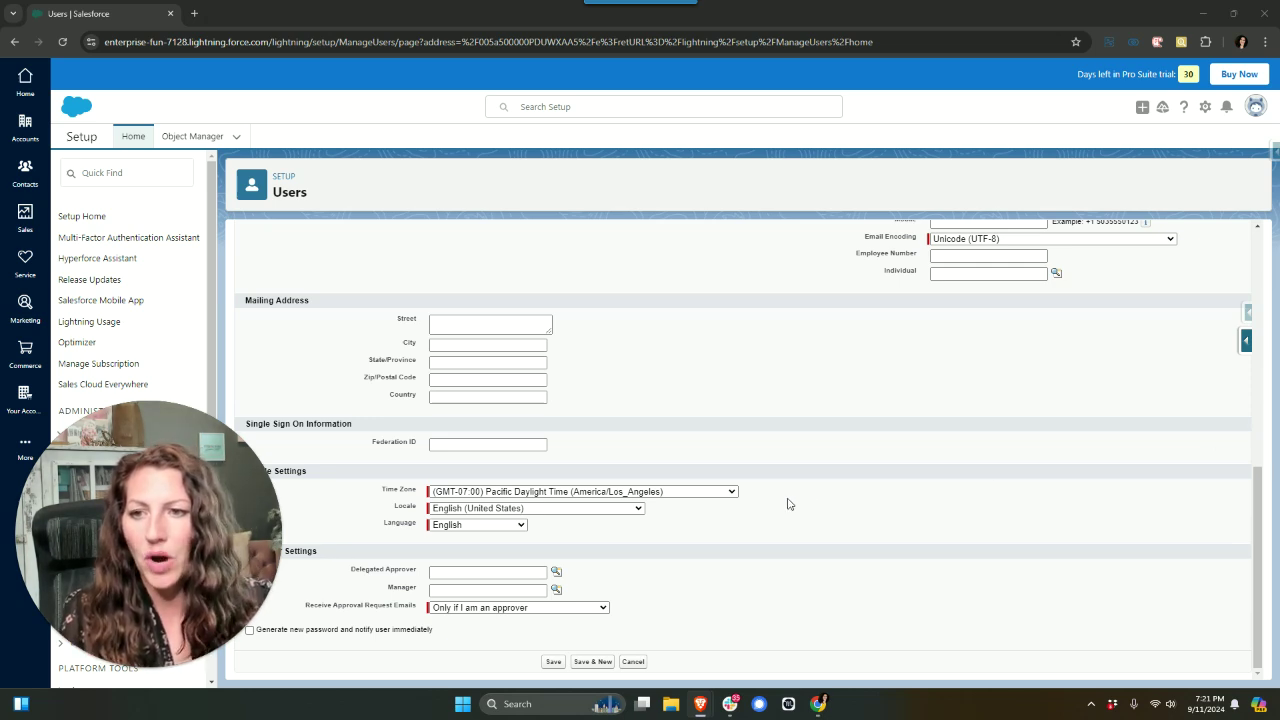
click(705, 494)
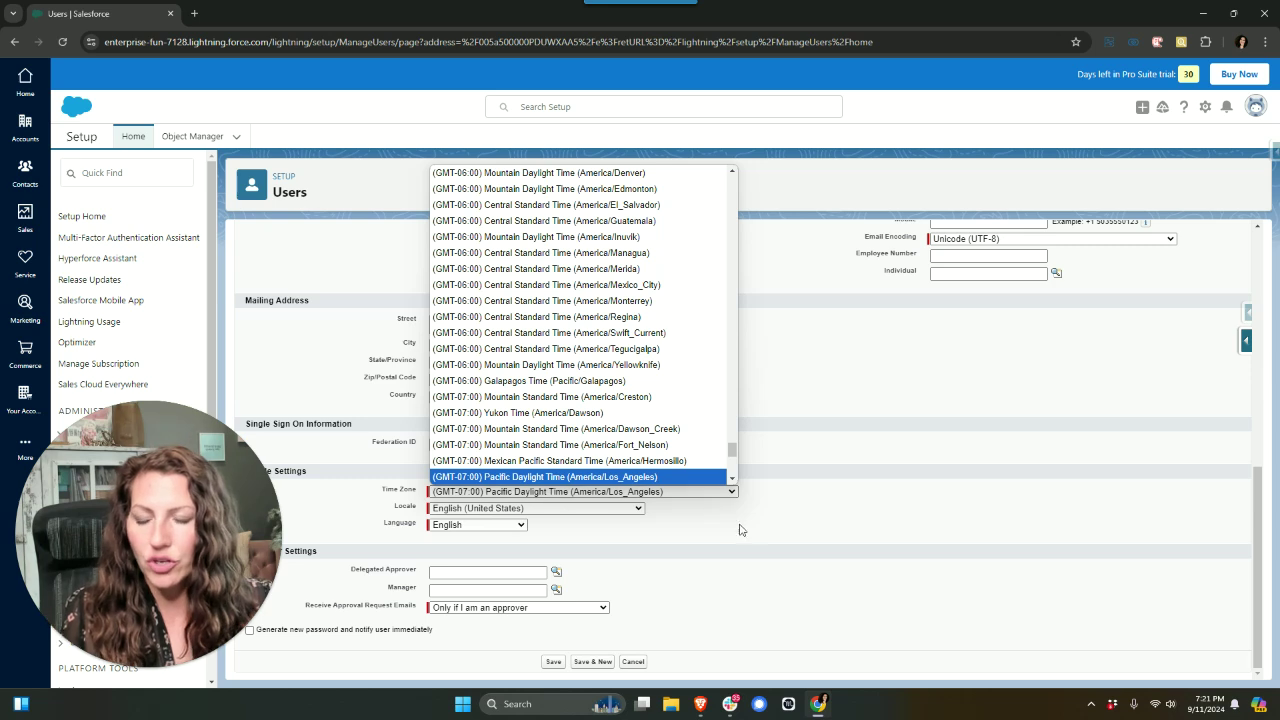
click(755, 553)
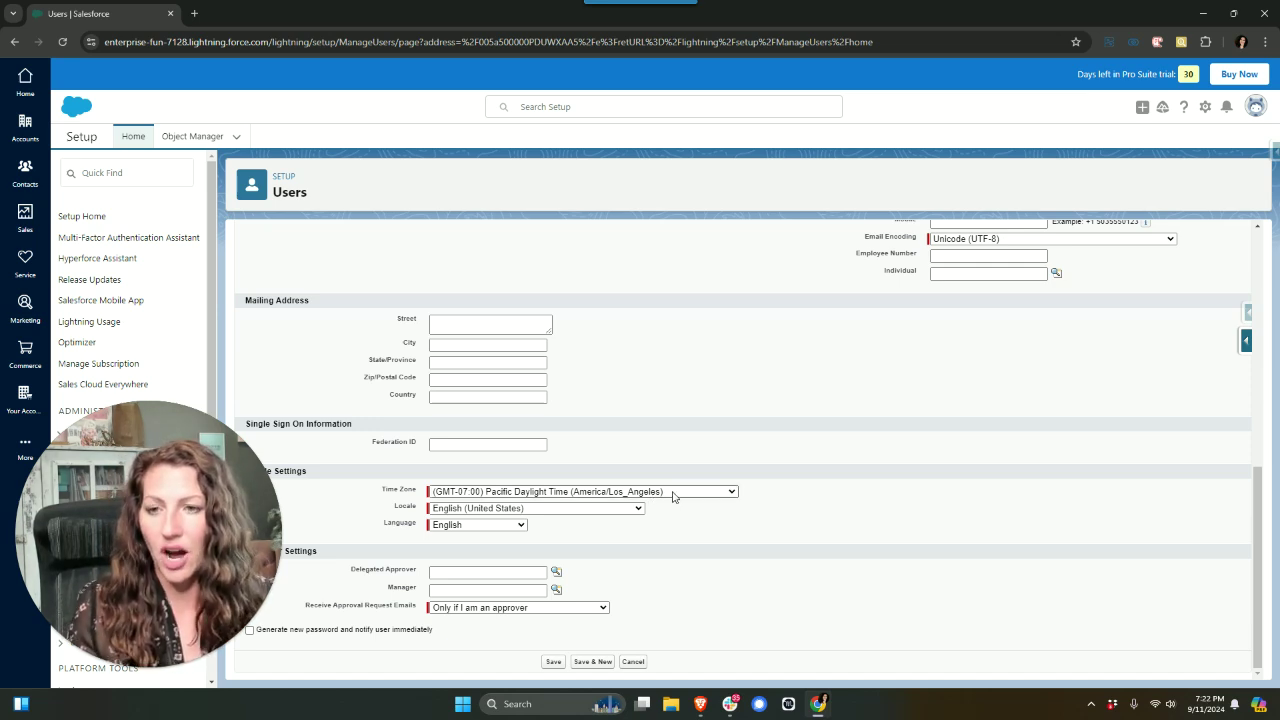
scroll(662, 497, up, 4)
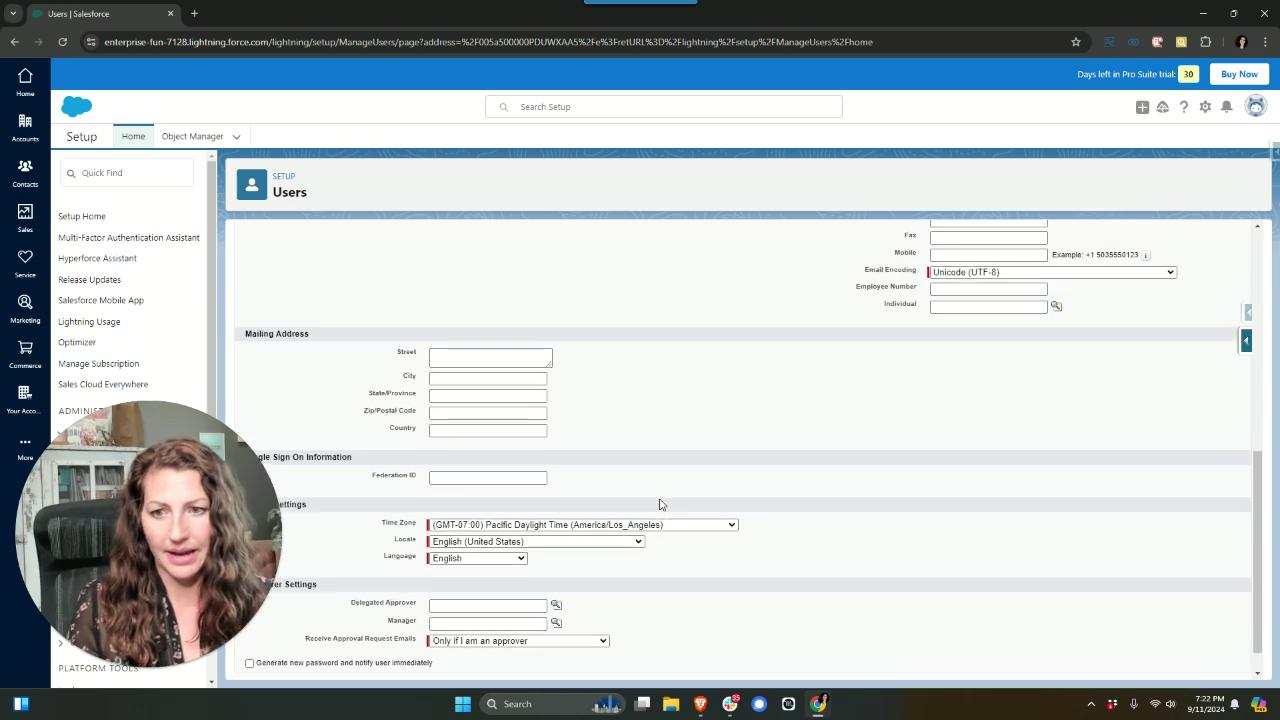
scroll(655, 485, up, 2)
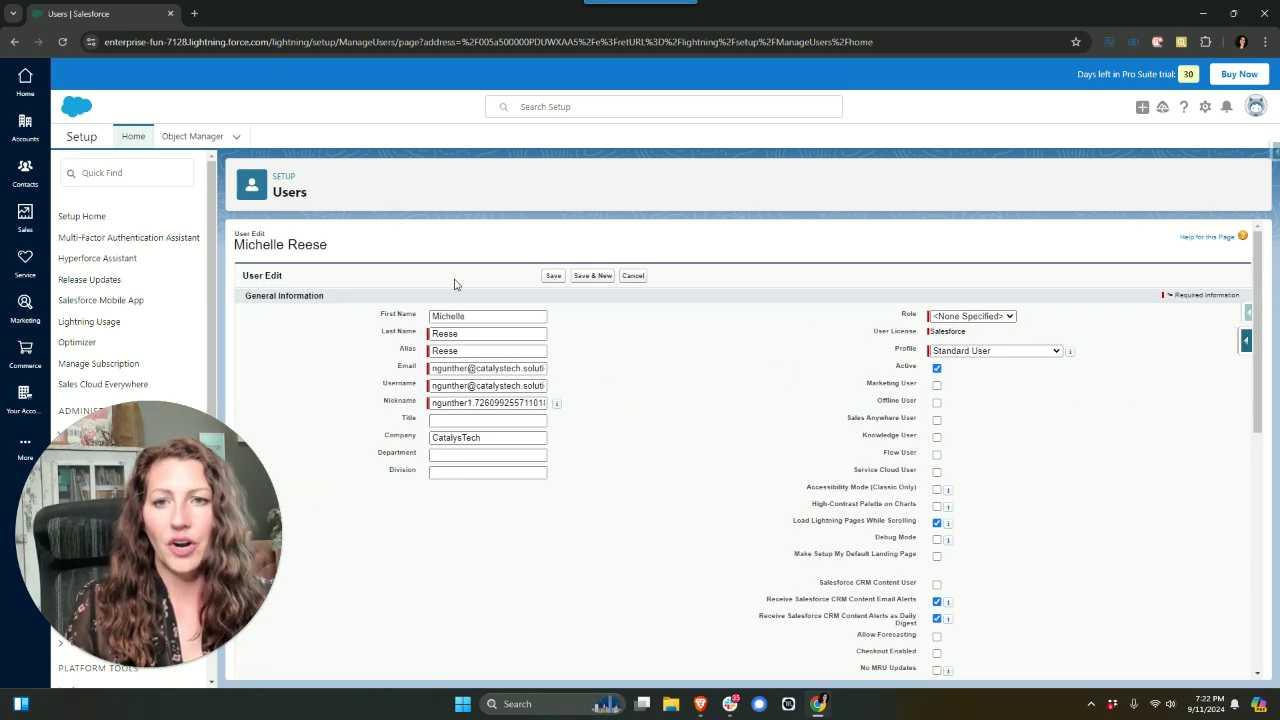
click(633, 276)
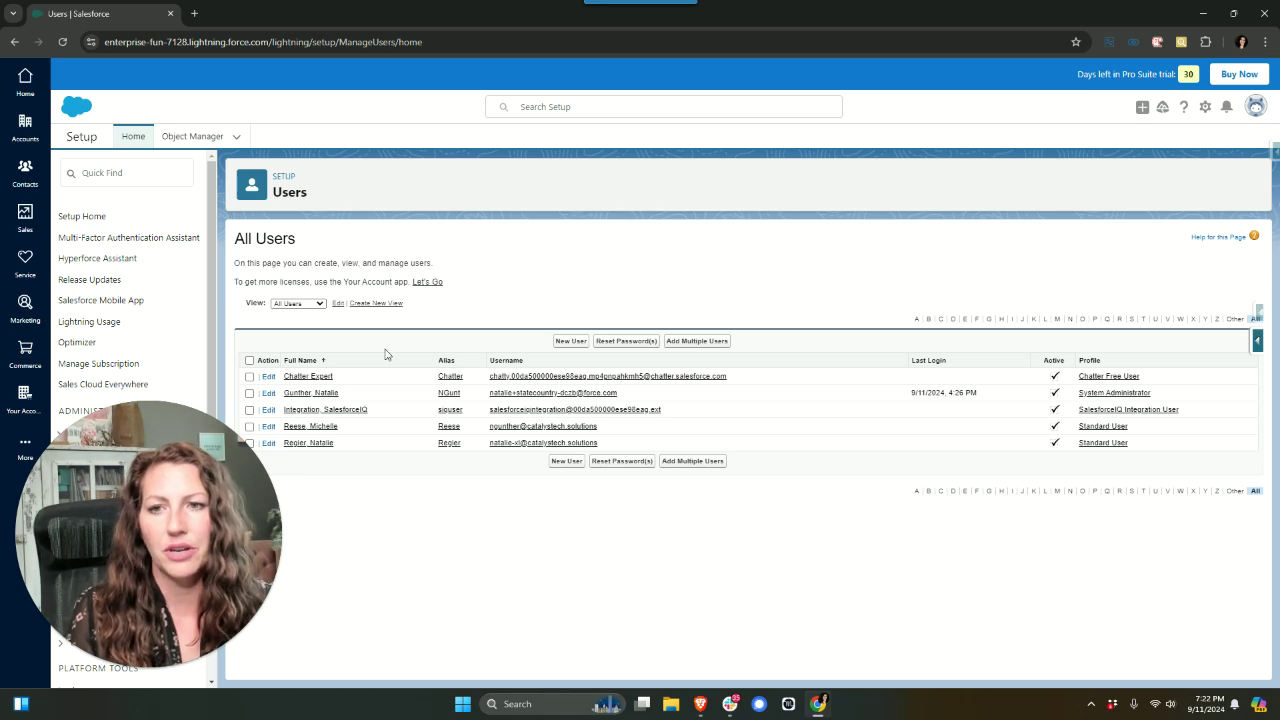
- Open the same user's detail record, add the ServiceUsers permission set group to the user's assignments and save
click(310, 426)
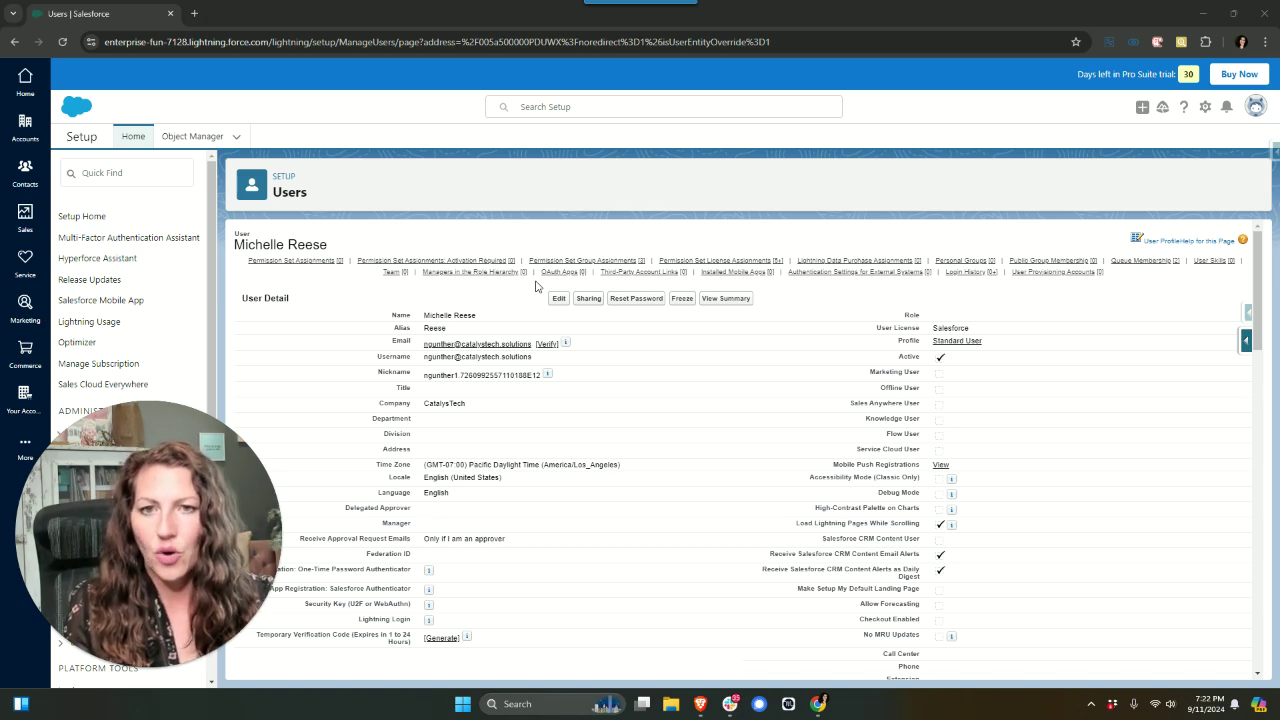
mouse_move(581, 266)
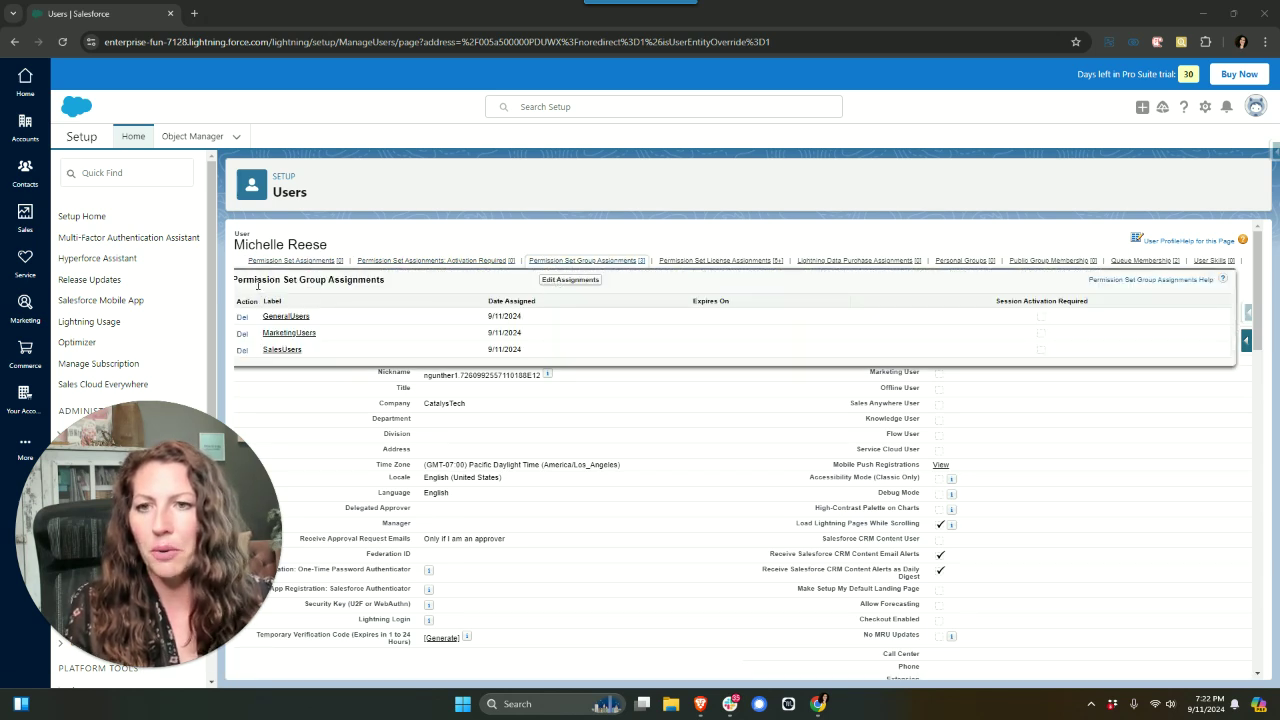
click(569, 281)
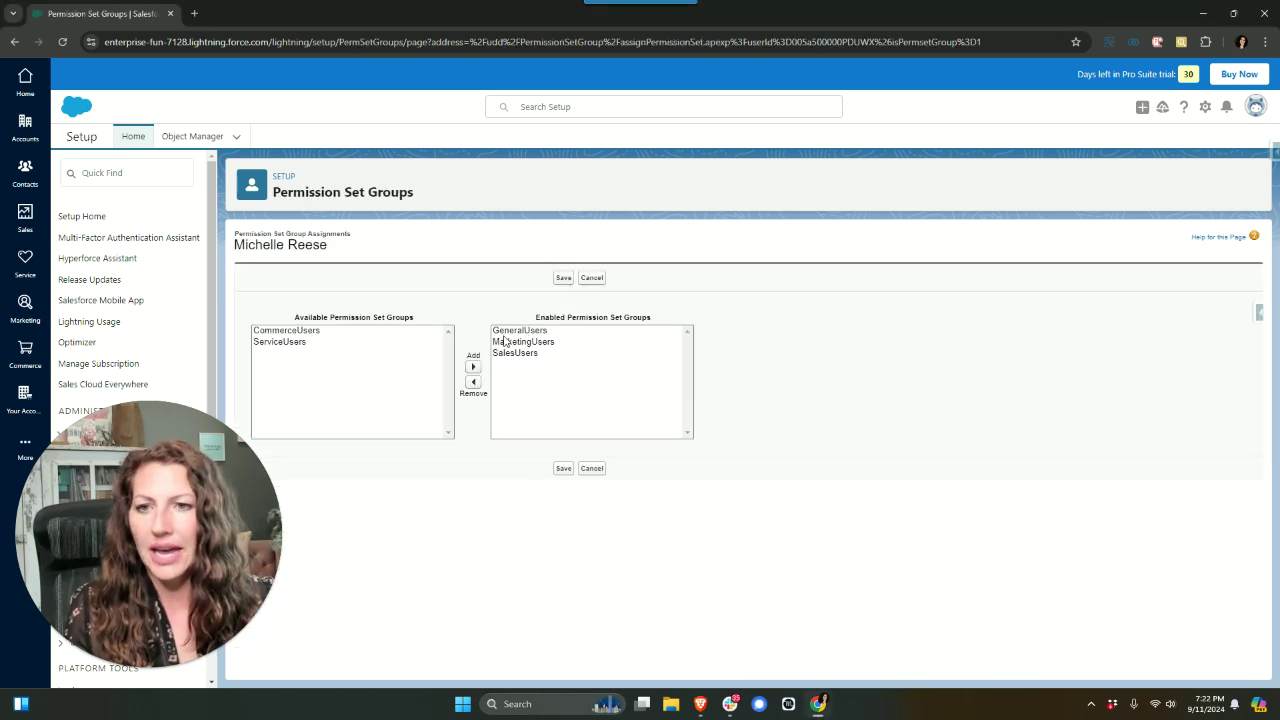
click(304, 342)
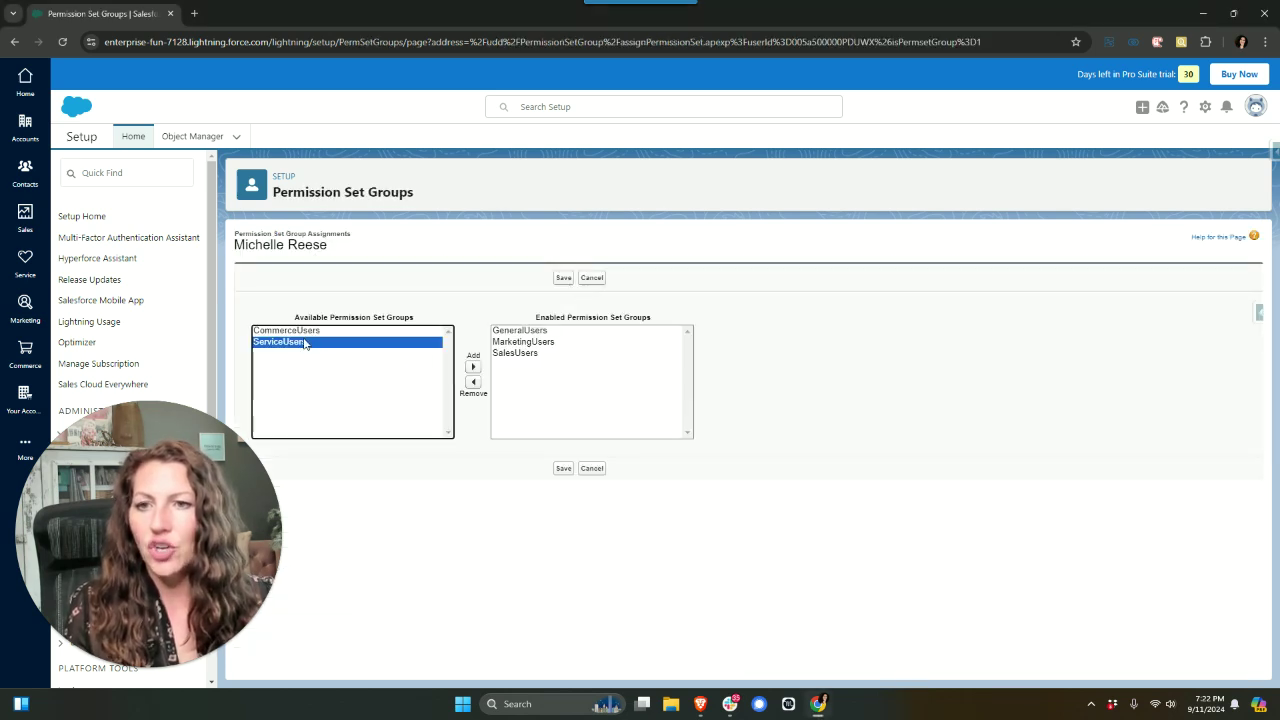
click(474, 367)
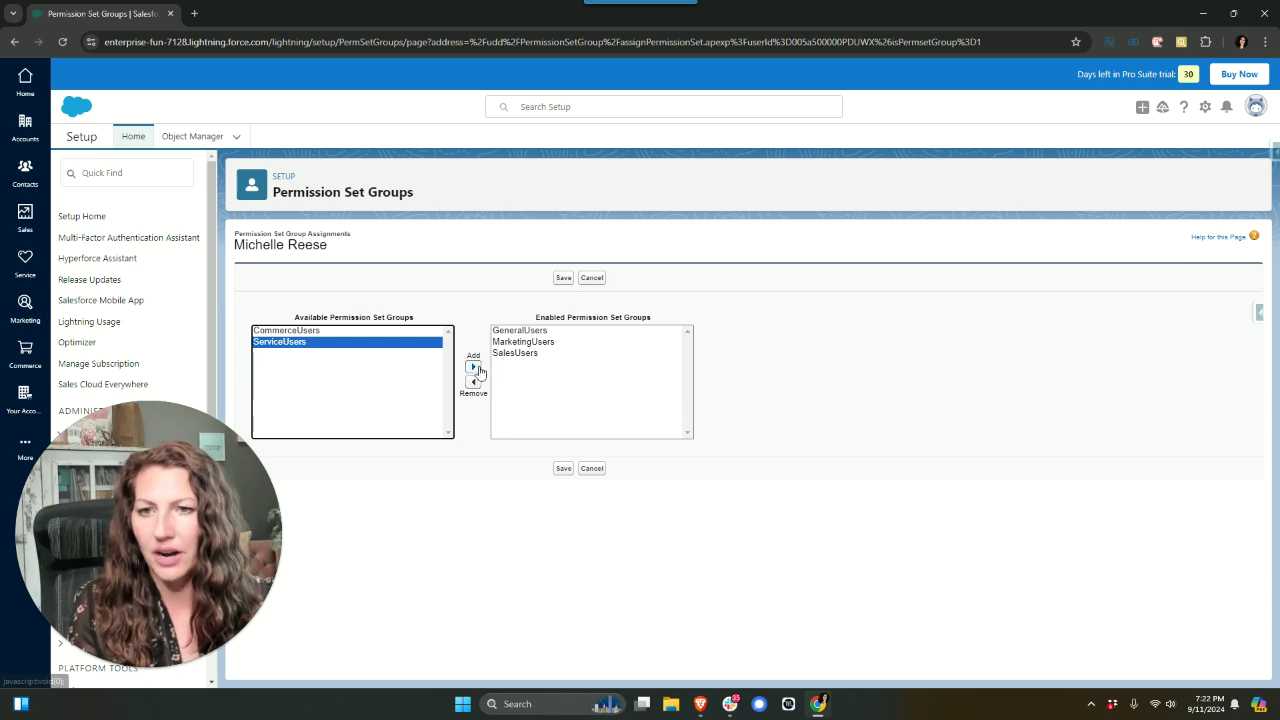
click(563, 280)
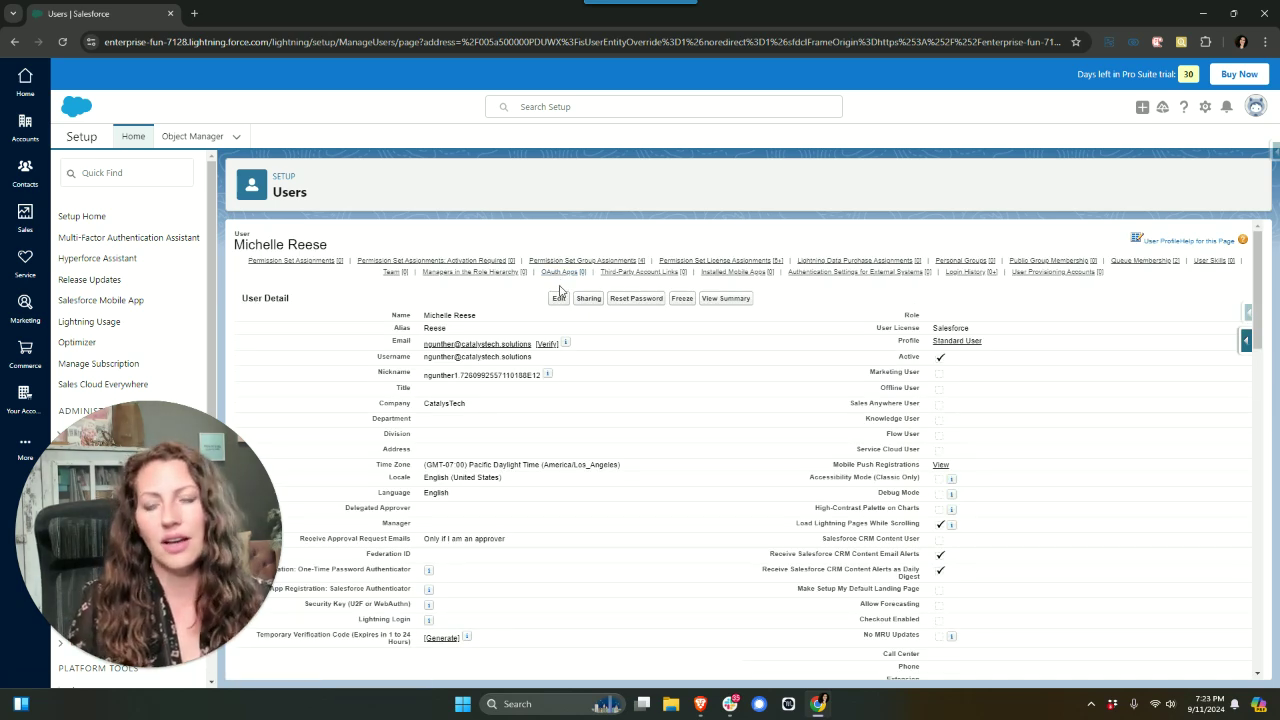
- Review the user's related lists, from permission set group and license assignments through queue membership to Login History
mouse_move(548, 278)
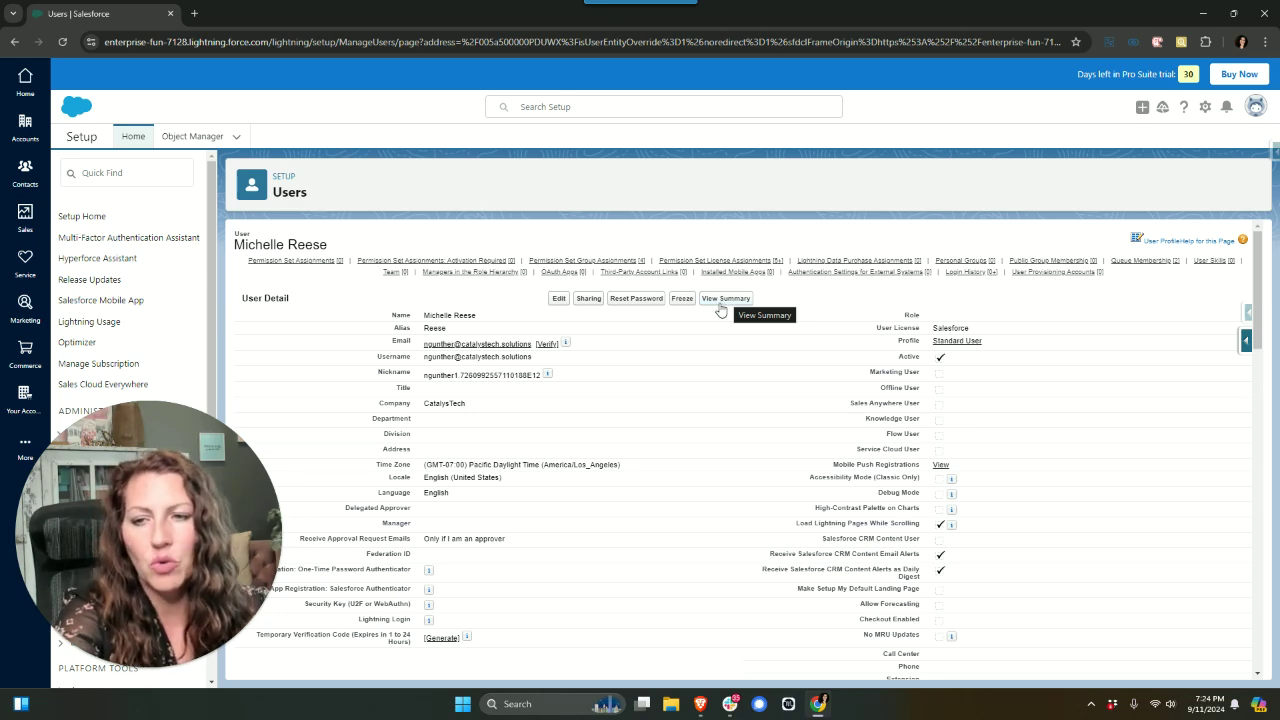
scroll(720, 310, down, 10)
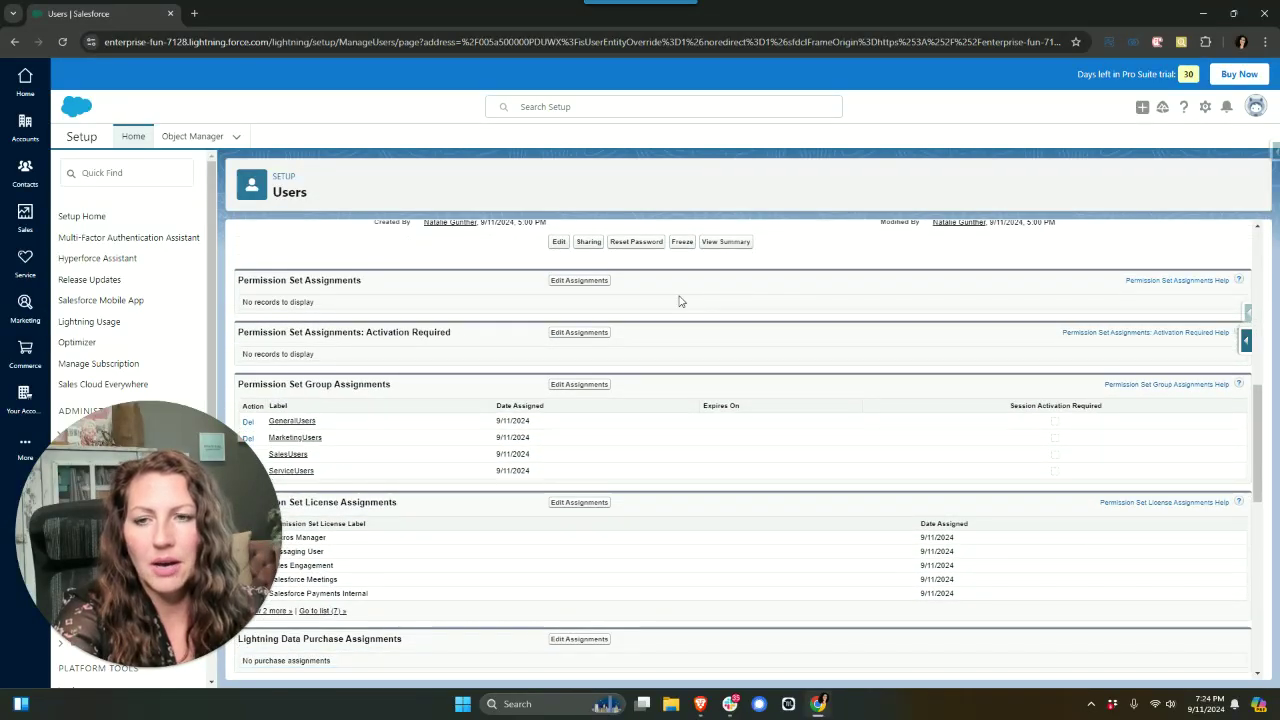
scroll(483, 353, down, 1)
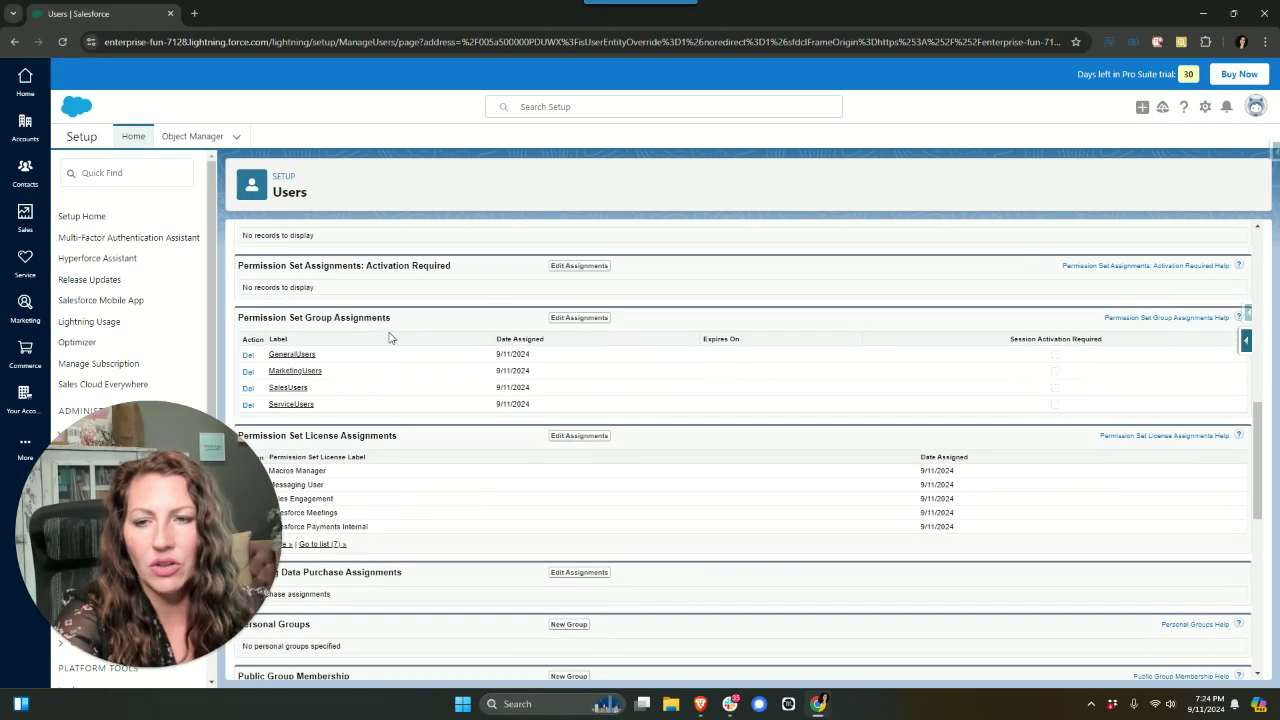
scroll(503, 323, down, 2)
scroll(330, 312, up, 2)
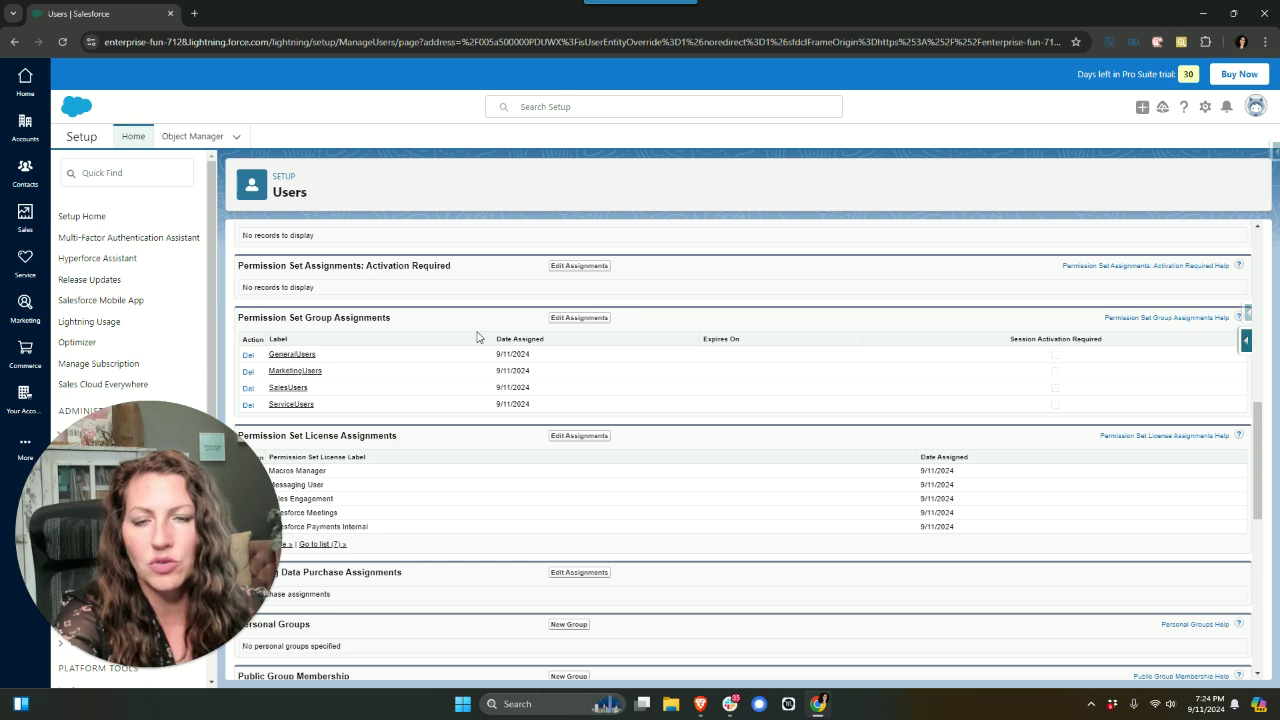
scroll(607, 315, down, 1)
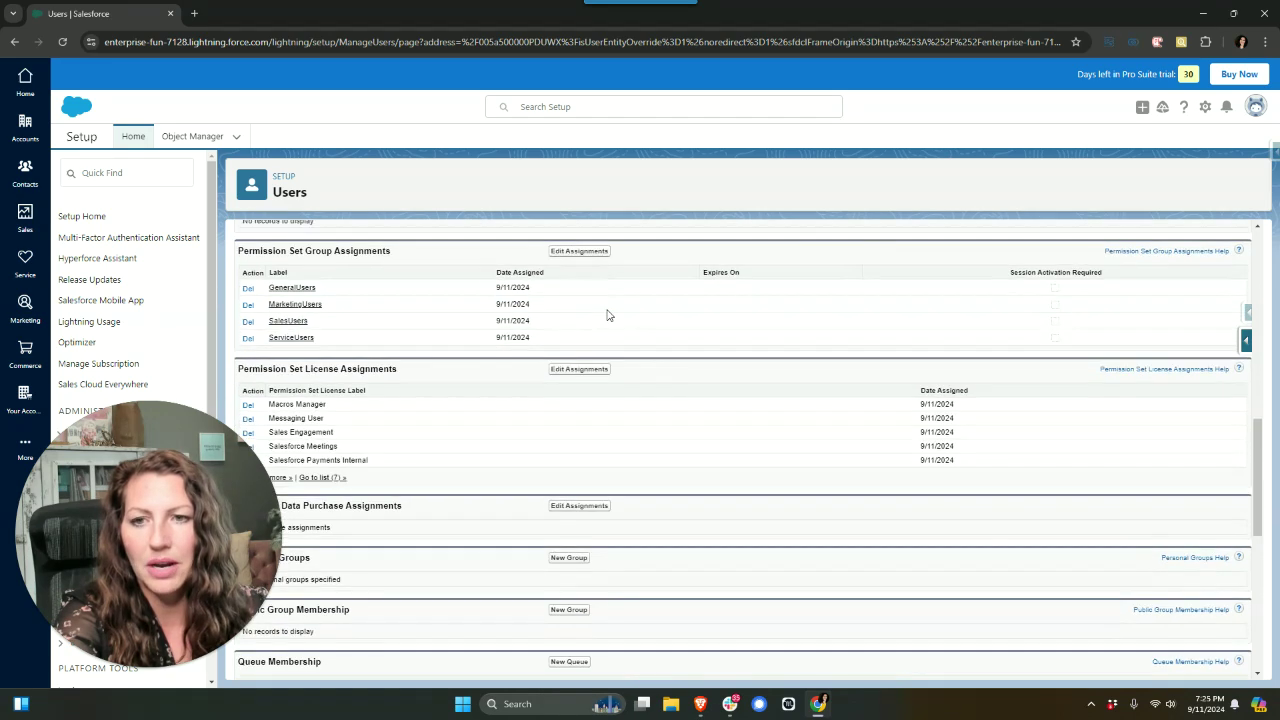
scroll(612, 314, down, 1)
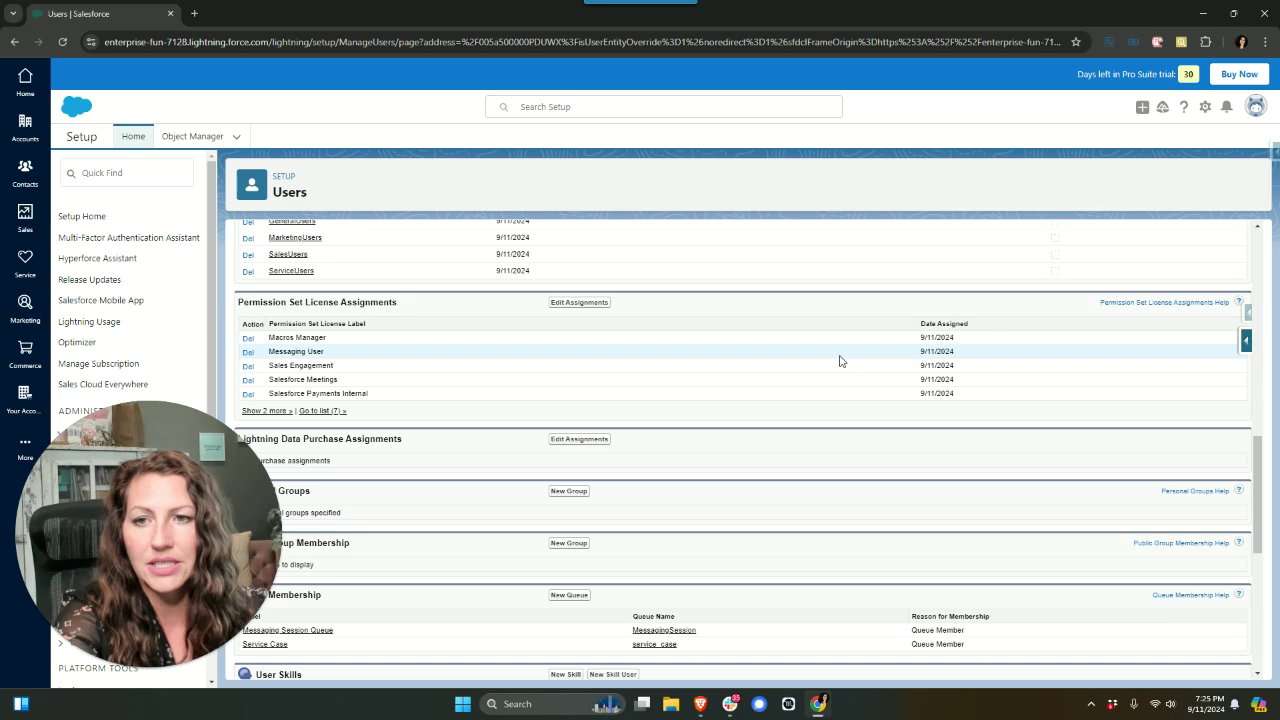
scroll(940, 337, down, 3)
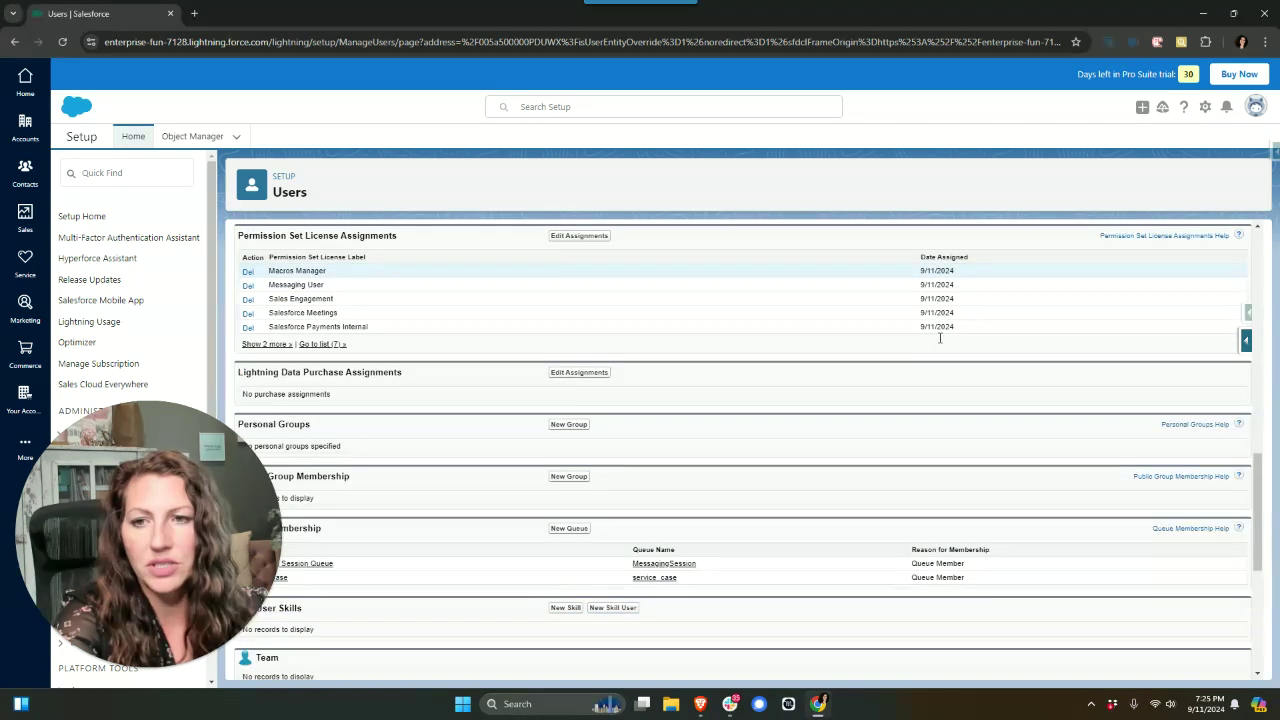
scroll(938, 340, down, 3)
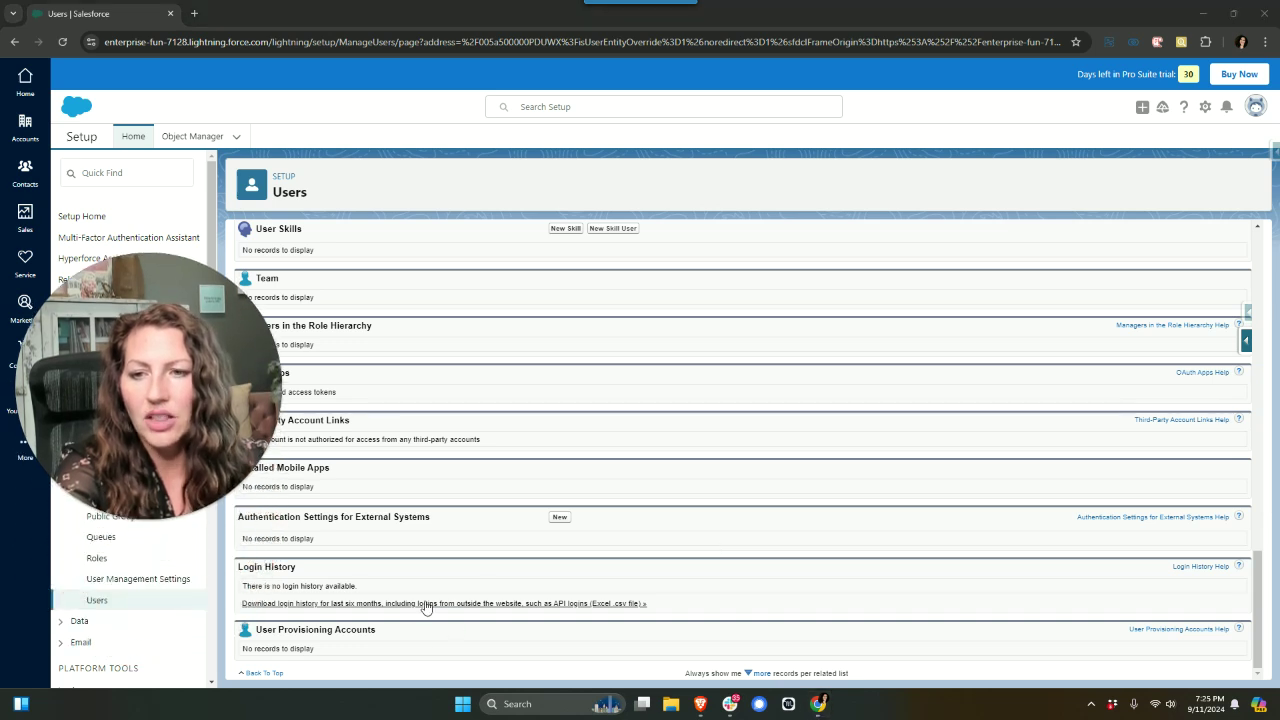
click(239, 567)
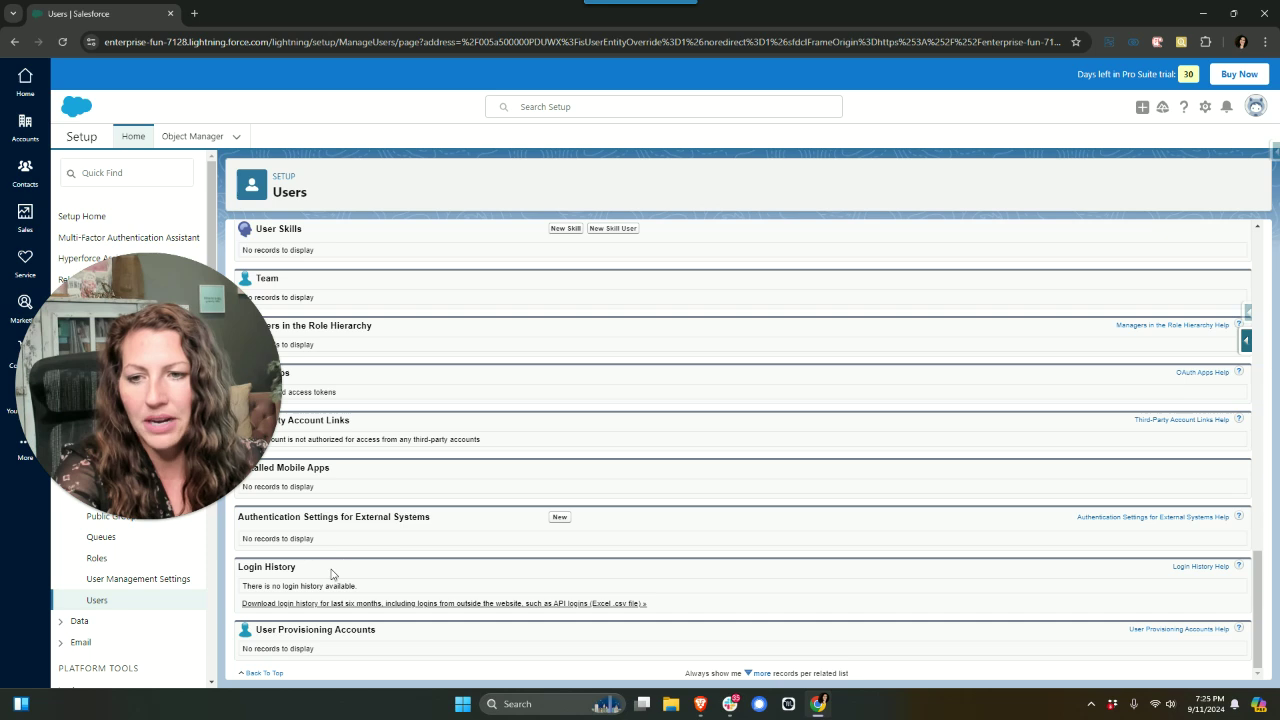
drag(297, 567, 228, 578)
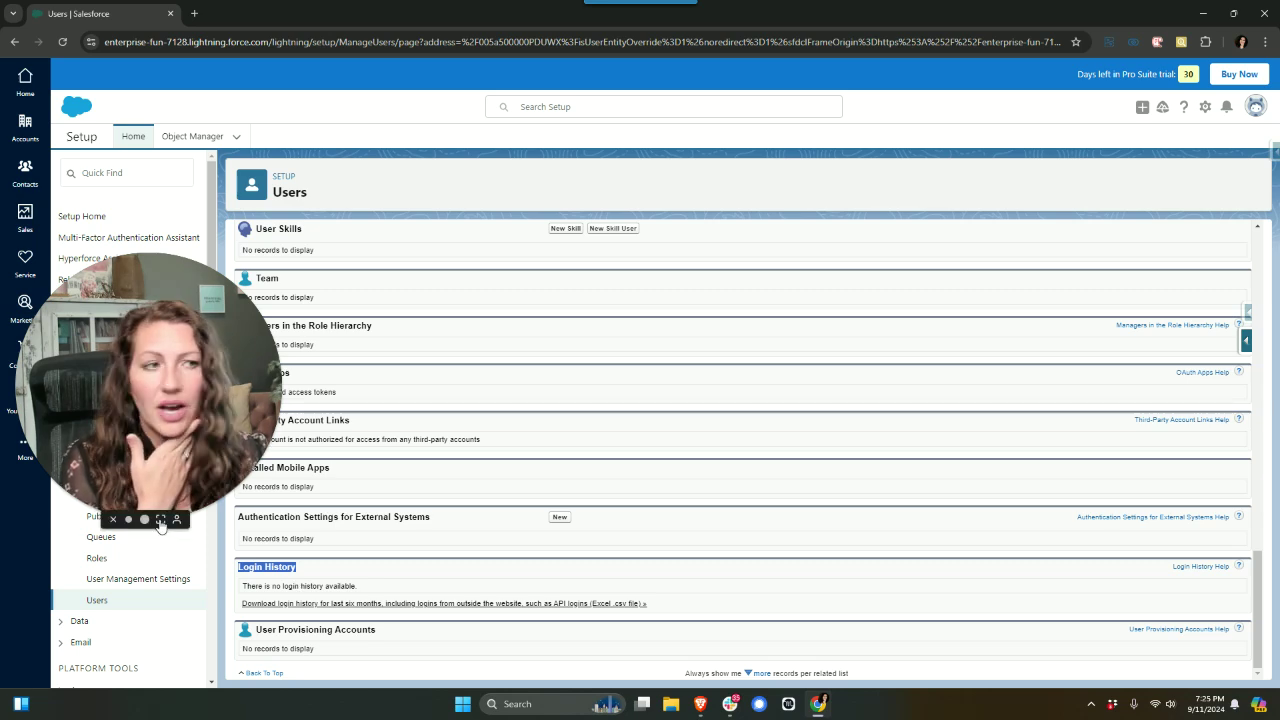
click(160, 520)
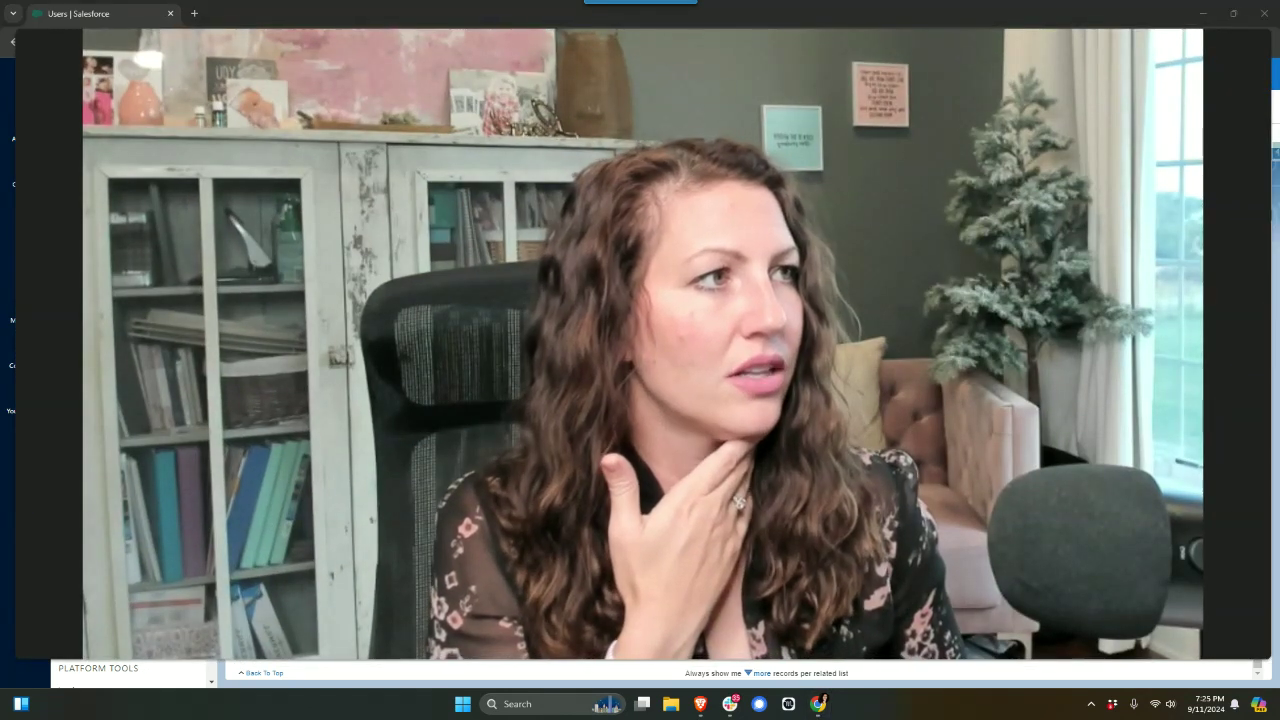